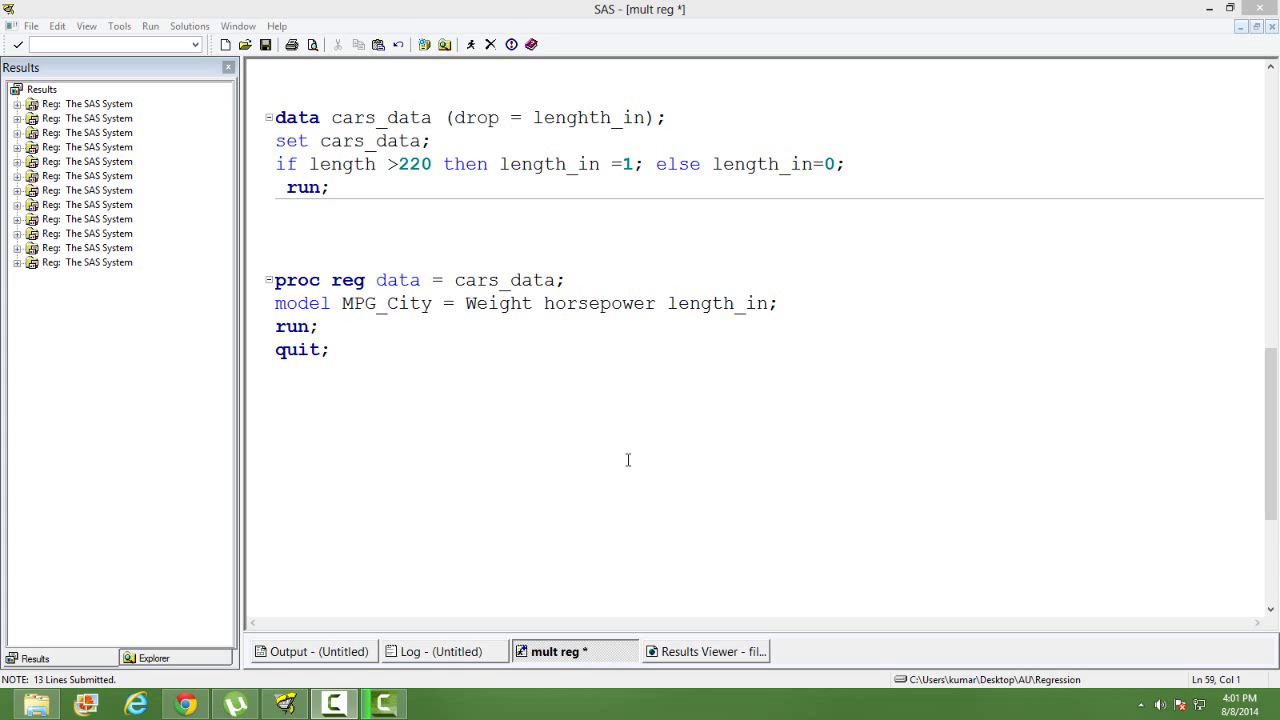
# Show the Work library in the Explorer panel, then return to the mult reg program
pyautogui.click(353, 217)
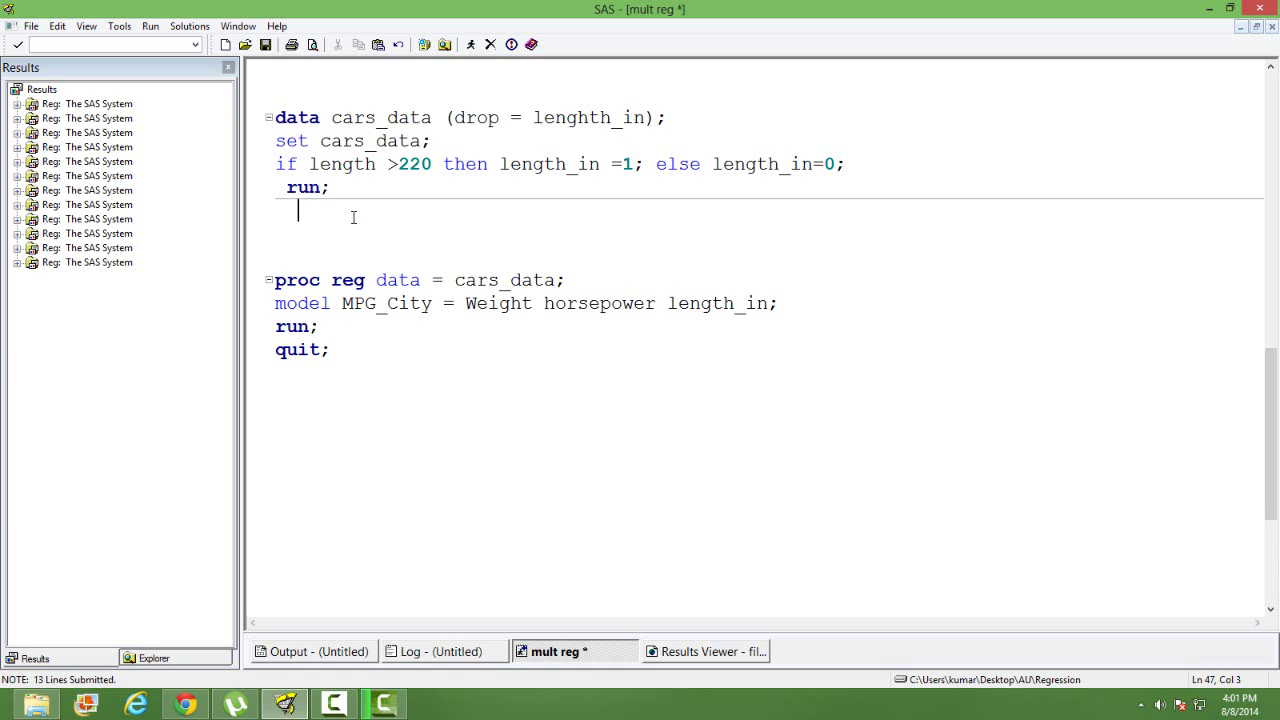
pyautogui.click(163, 661)
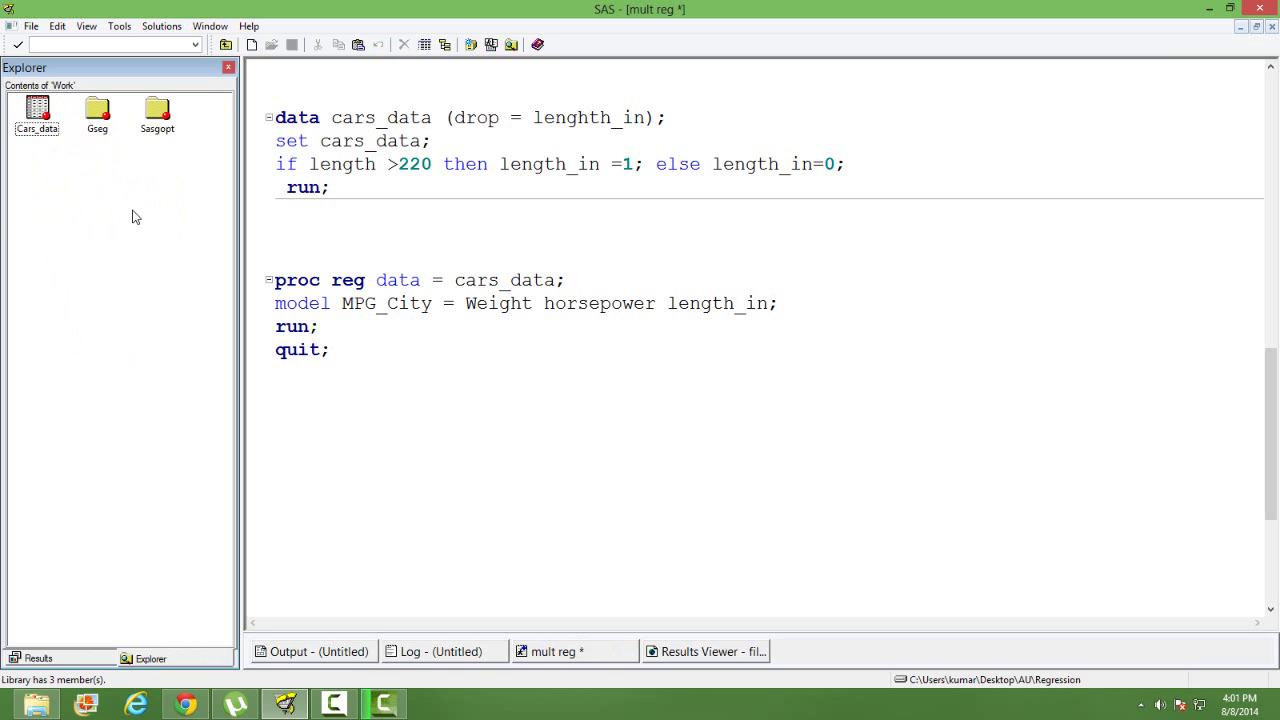
pyautogui.click(471, 249)
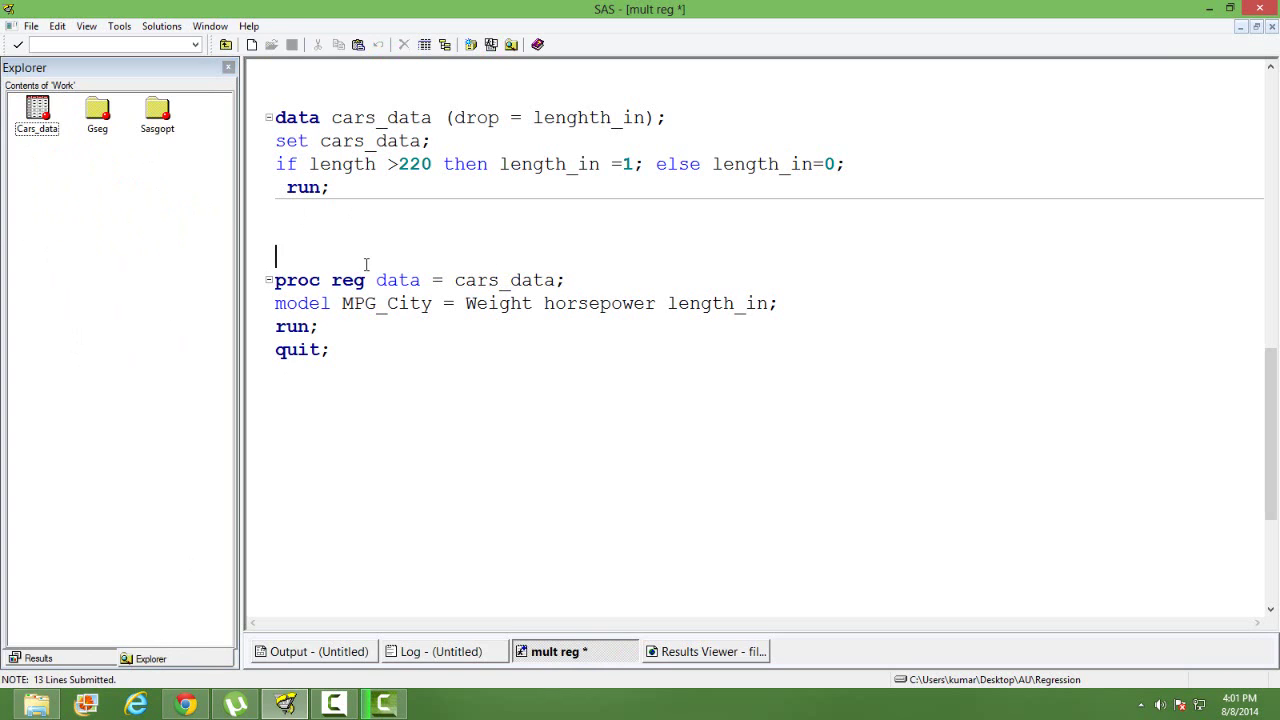
pyautogui.click(449, 231)
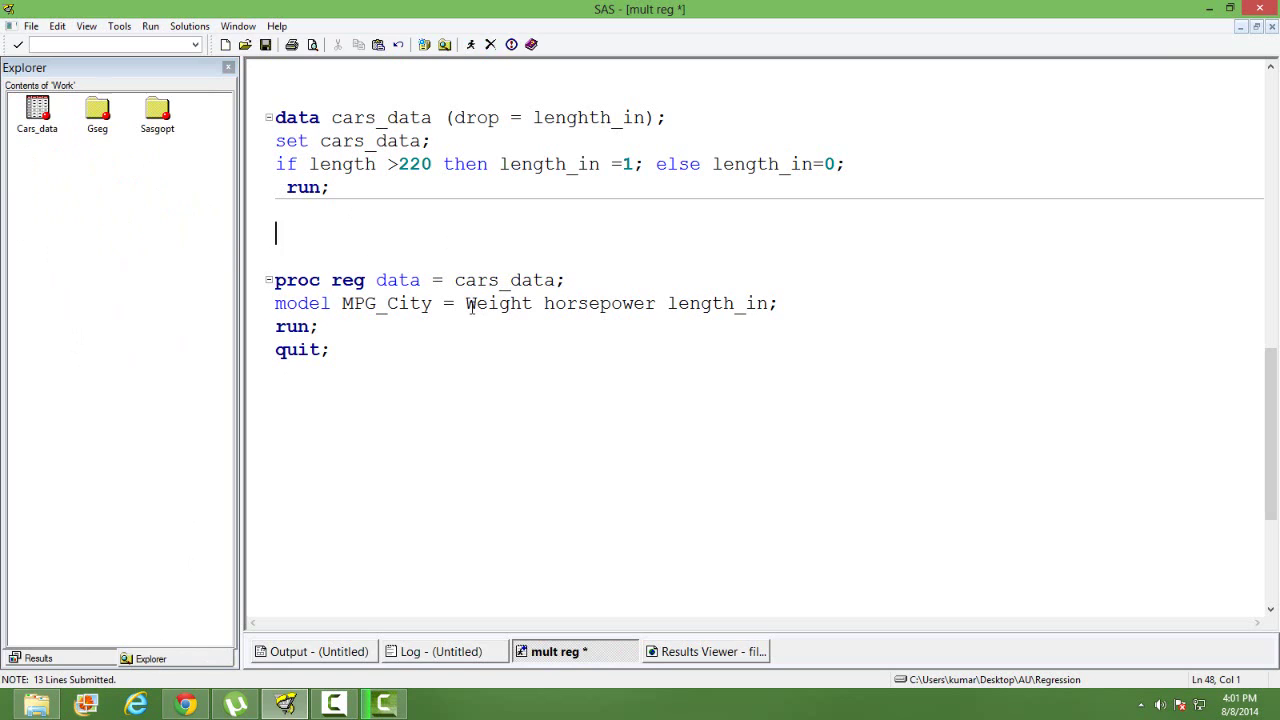
pyautogui.click(468, 305)
pyautogui.click(414, 217)
# Open Work.Cars_data in a table viewer to inspect its length_in values
pyautogui.click(448, 264)
pyautogui.doubleClick(44, 116)
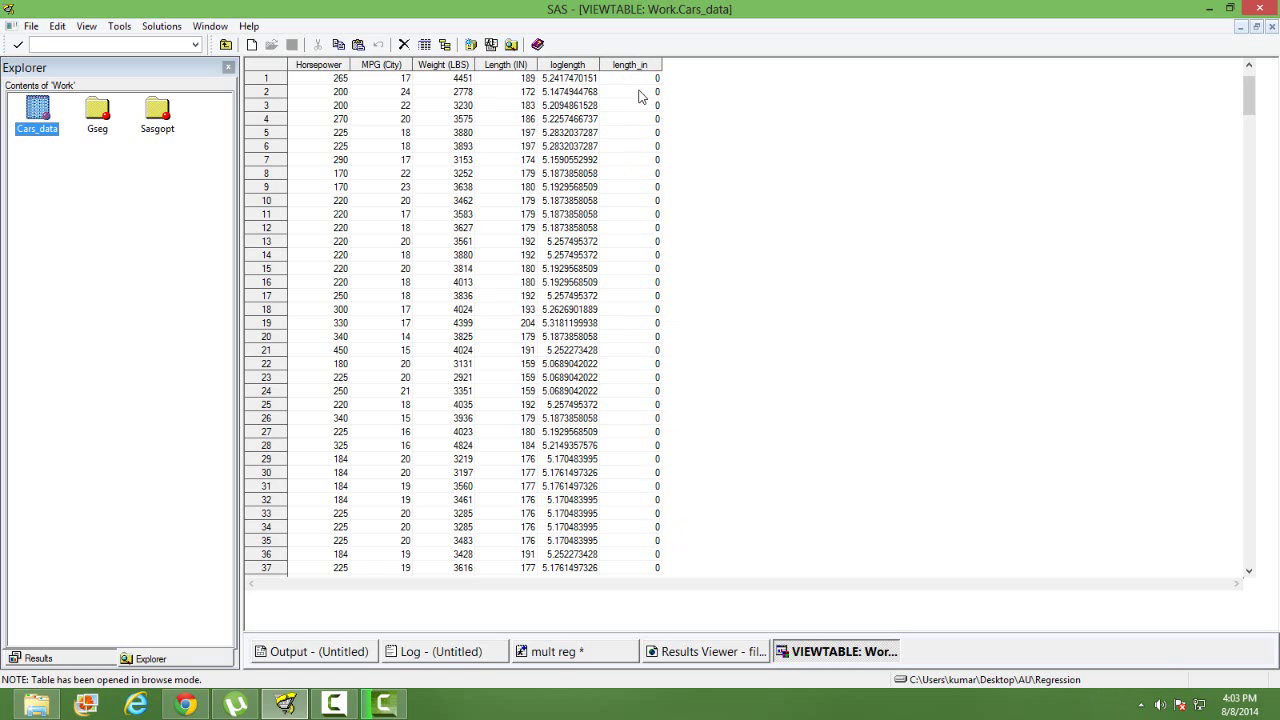
# In the mult reg program, highlight the MPG_City response and the horsepower and length_in predictors in turn
pyautogui.click(576, 655)
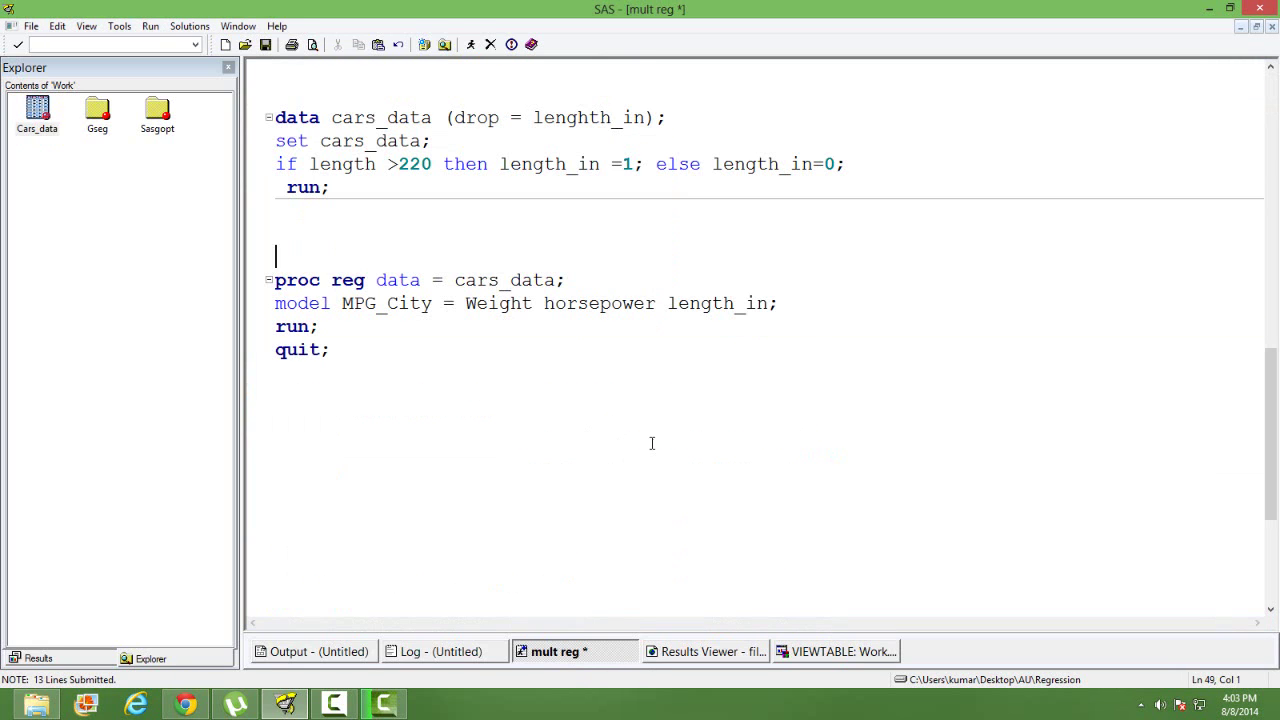
pyautogui.click(526, 417)
pyautogui.doubleClick(390, 306)
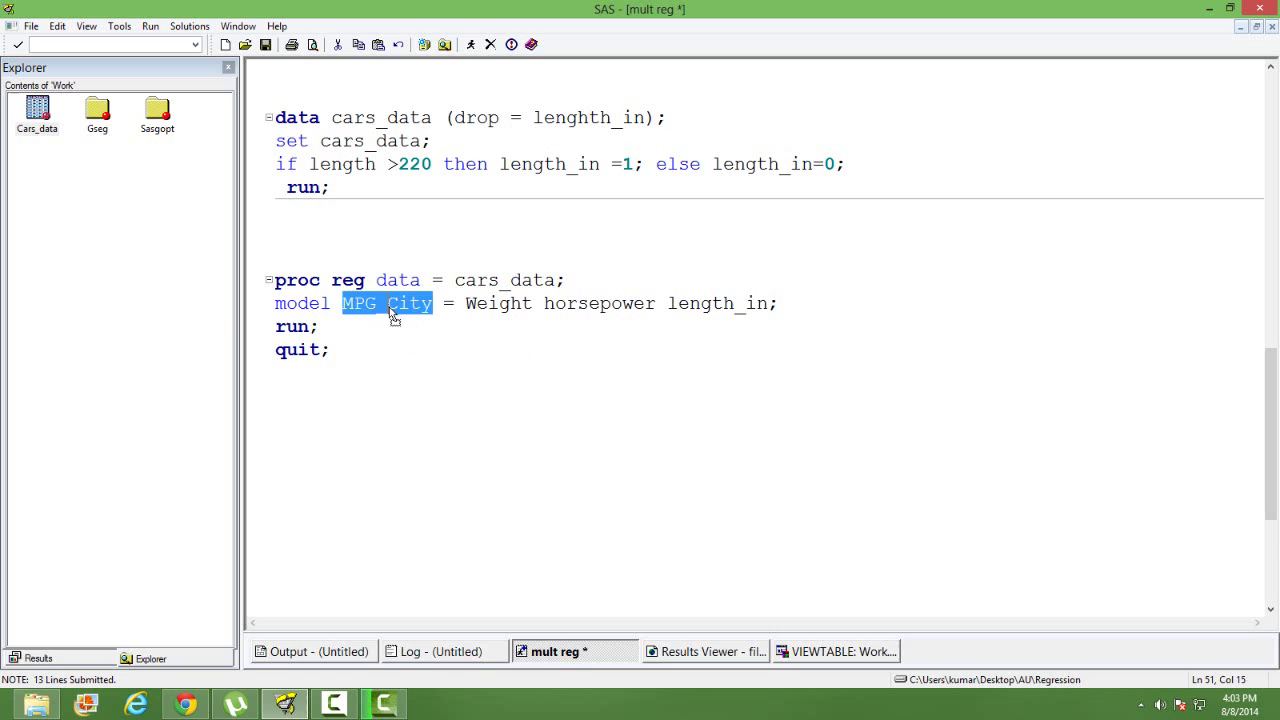
pyautogui.click(390, 306)
pyautogui.doubleClick(390, 306)
pyautogui.click(557, 368)
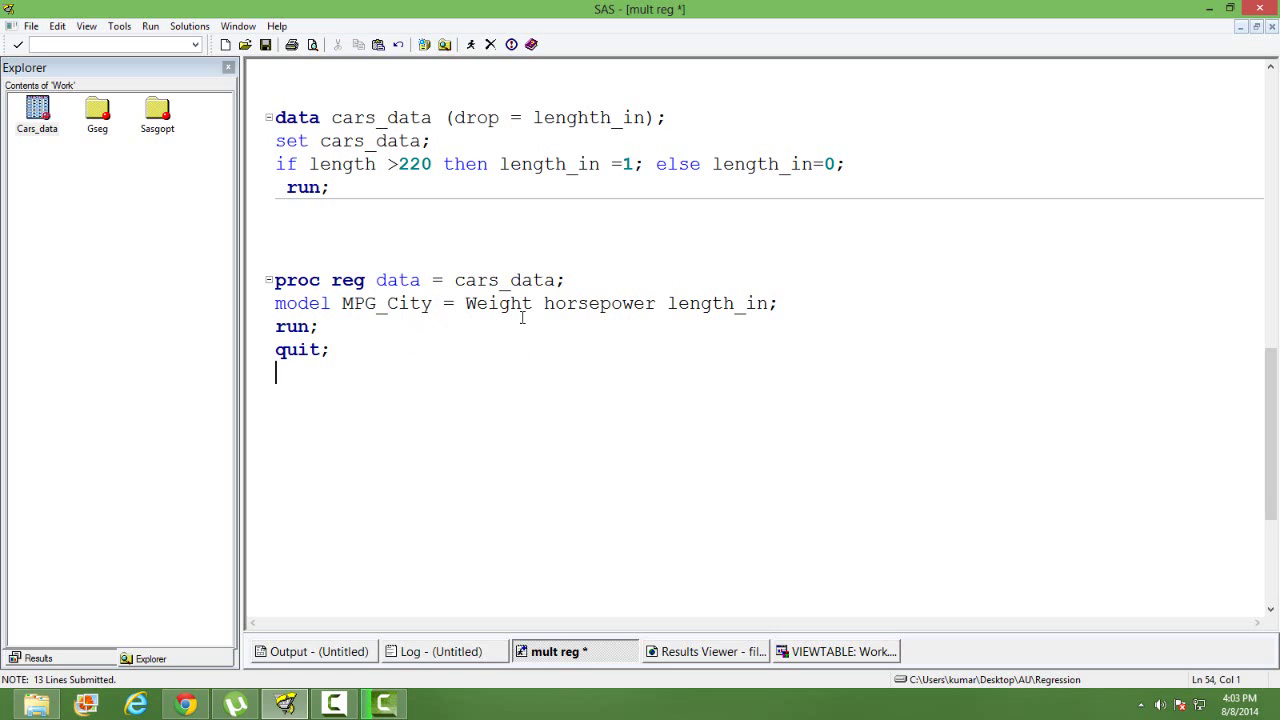
pyautogui.doubleClick(589, 308)
pyautogui.click(694, 363)
pyautogui.doubleClick(716, 304)
pyautogui.click(703, 340)
# Close the Cars_data viewer, then run the selected PROC REG step and view its results
pyautogui.hotkey('shift', 'Up')
pyautogui.hotkey('shift', 'Up')
pyautogui.hotkey('shift', 'Up')
pyautogui.hotkey('shift', 'Up')
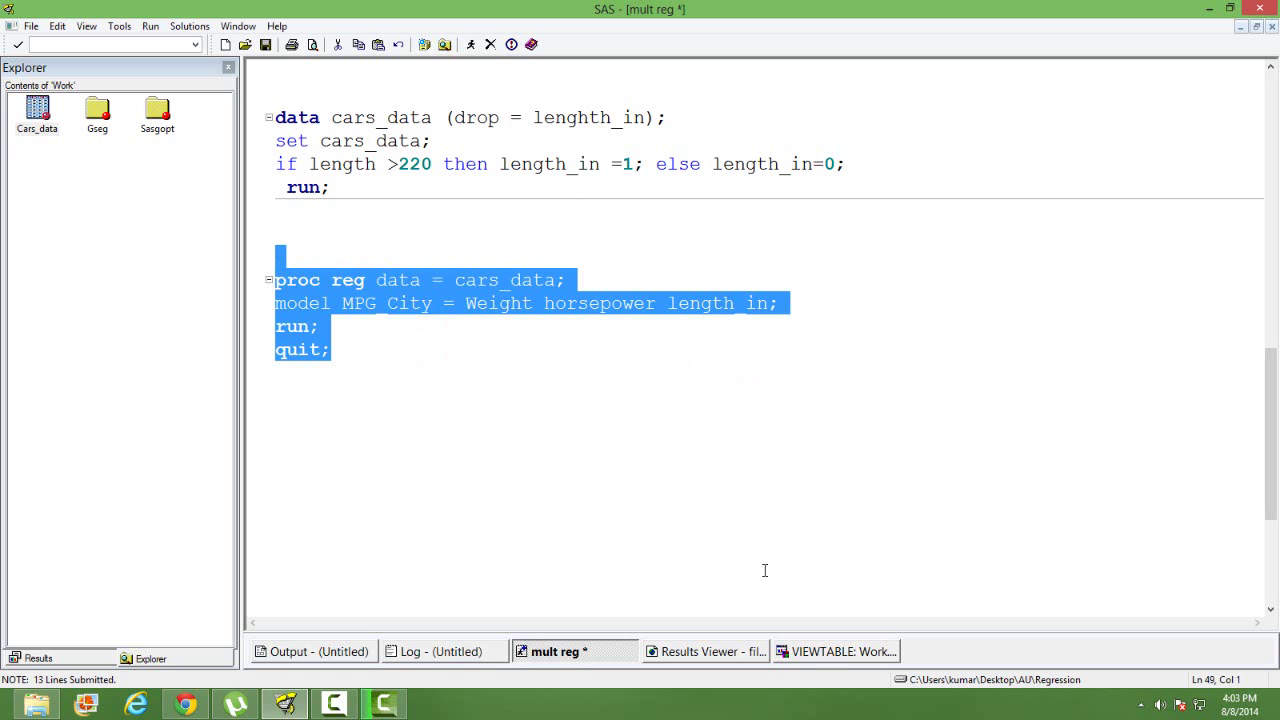
pyautogui.rightClick(826, 668)
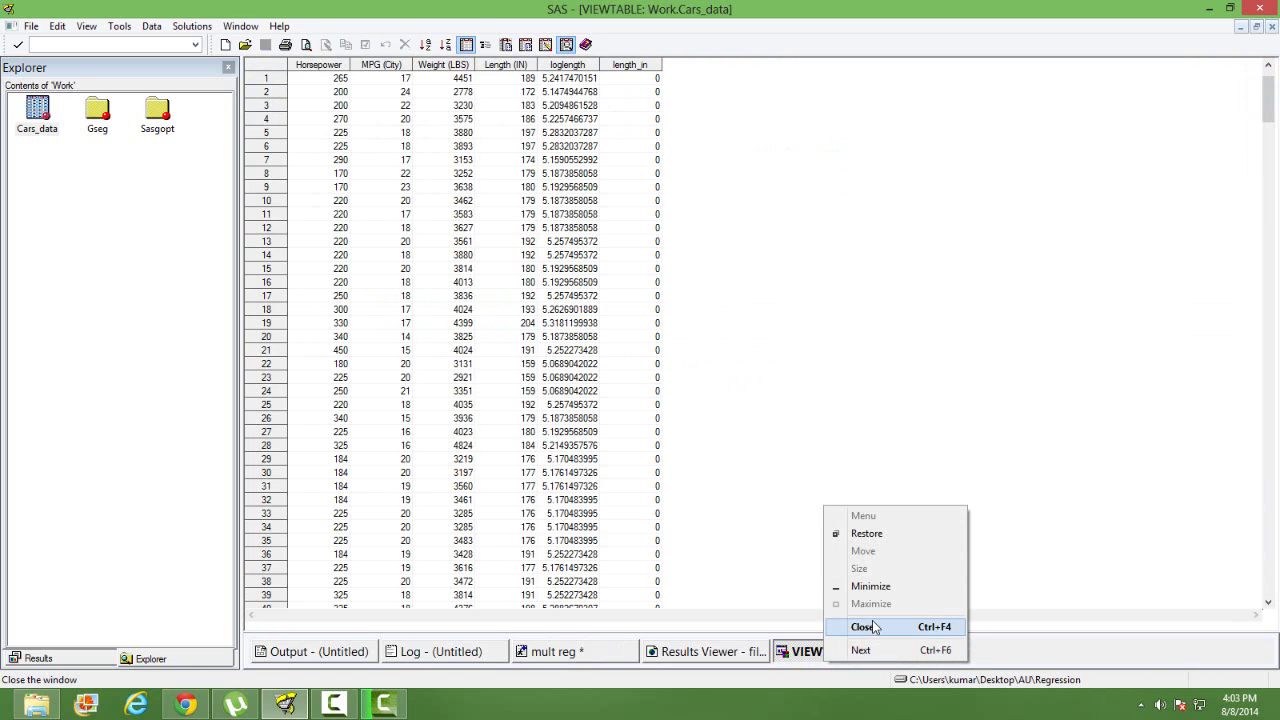
pyautogui.click(860, 623)
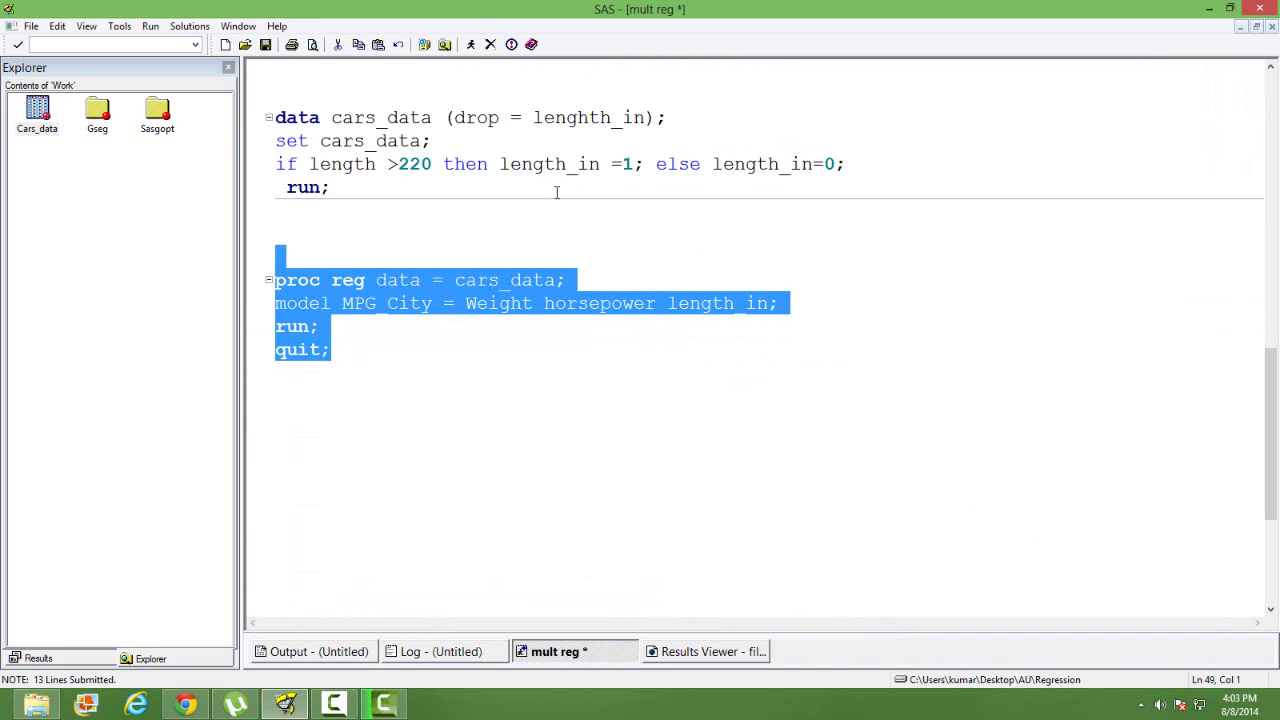
pyautogui.click(470, 44)
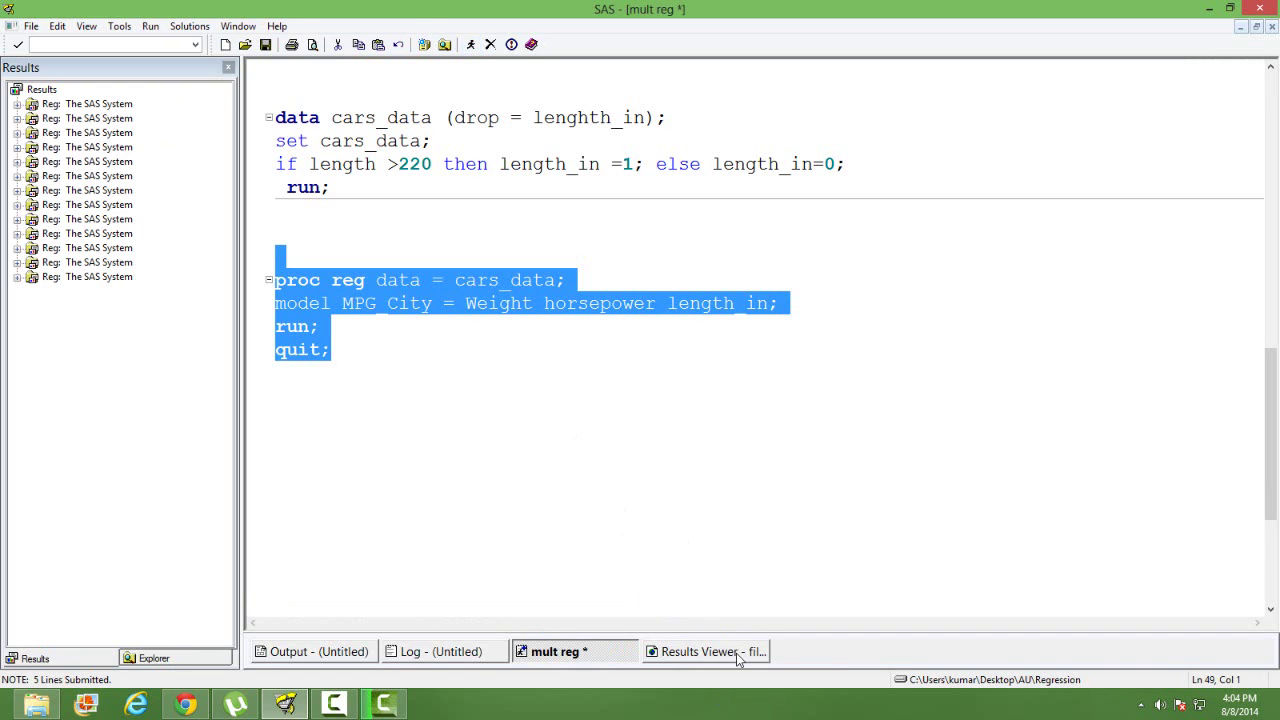
pyautogui.click(736, 652)
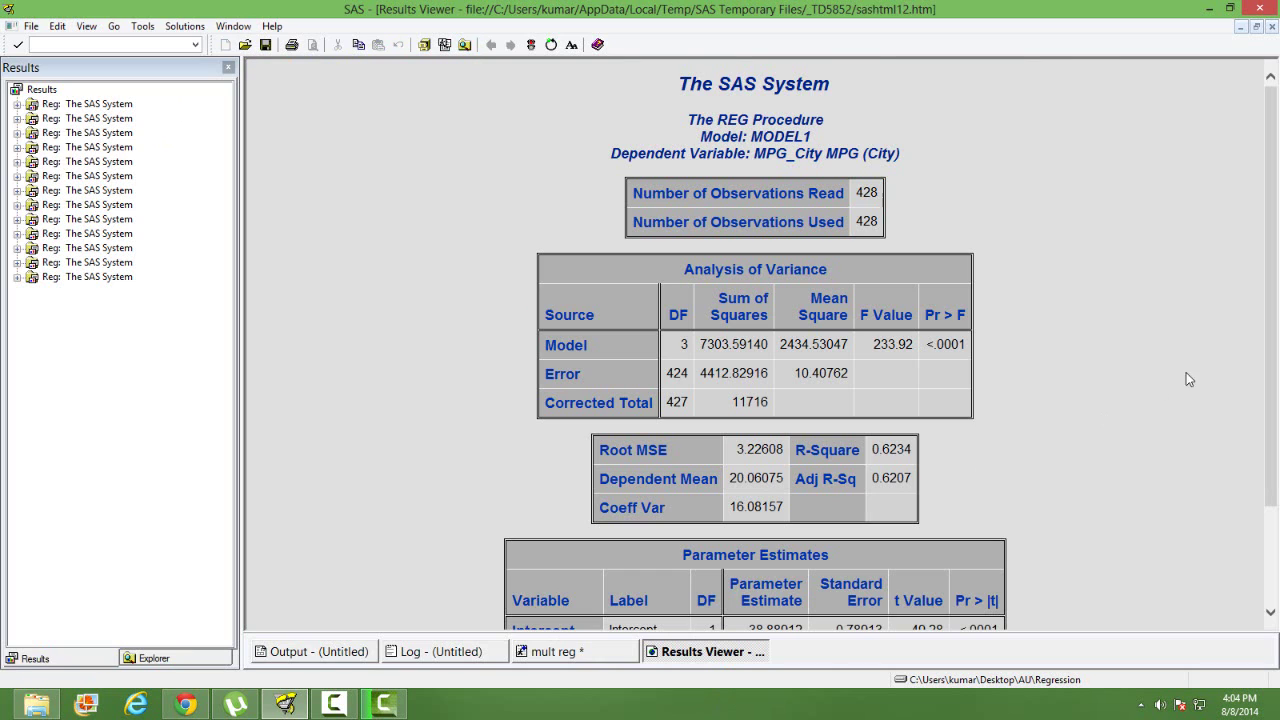
# Scroll to the Parameter Estimates table, where length_in has estimate 2.81480 and p-value 0.0220
pyautogui.moveTo(1274, 390); pyautogui.dragTo(1275, 530)
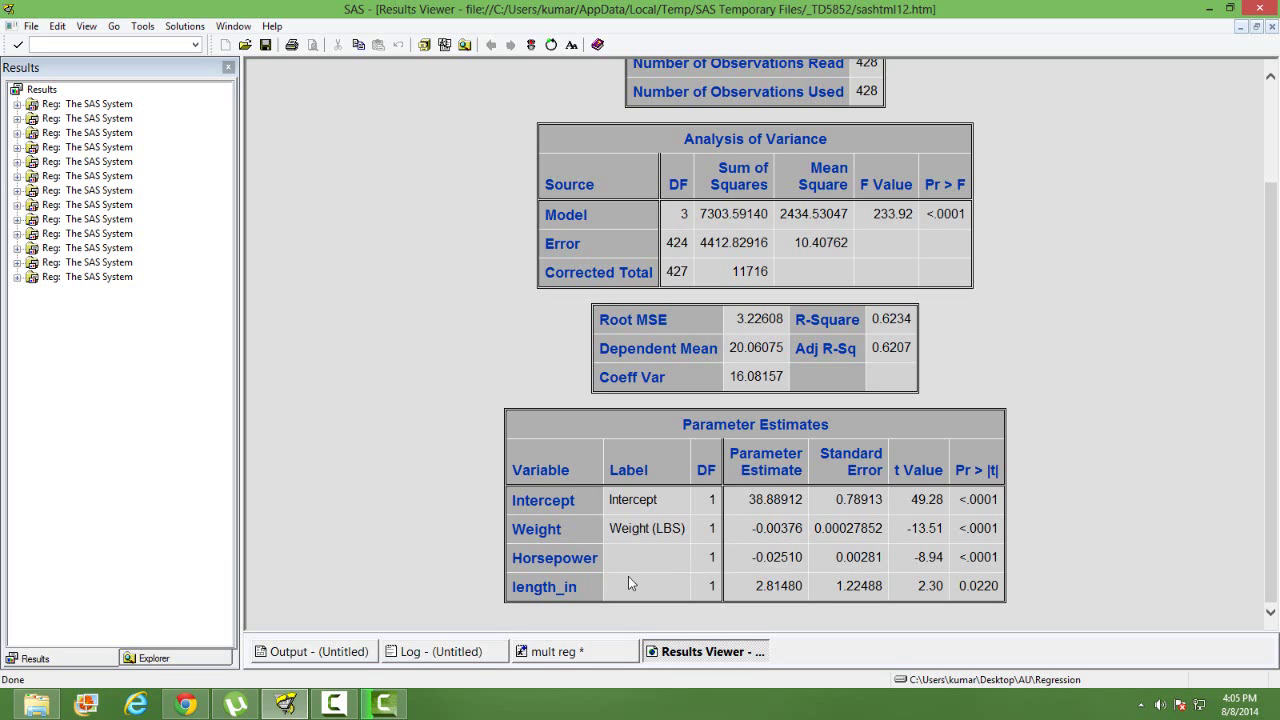
pyautogui.doubleClick(540, 588)
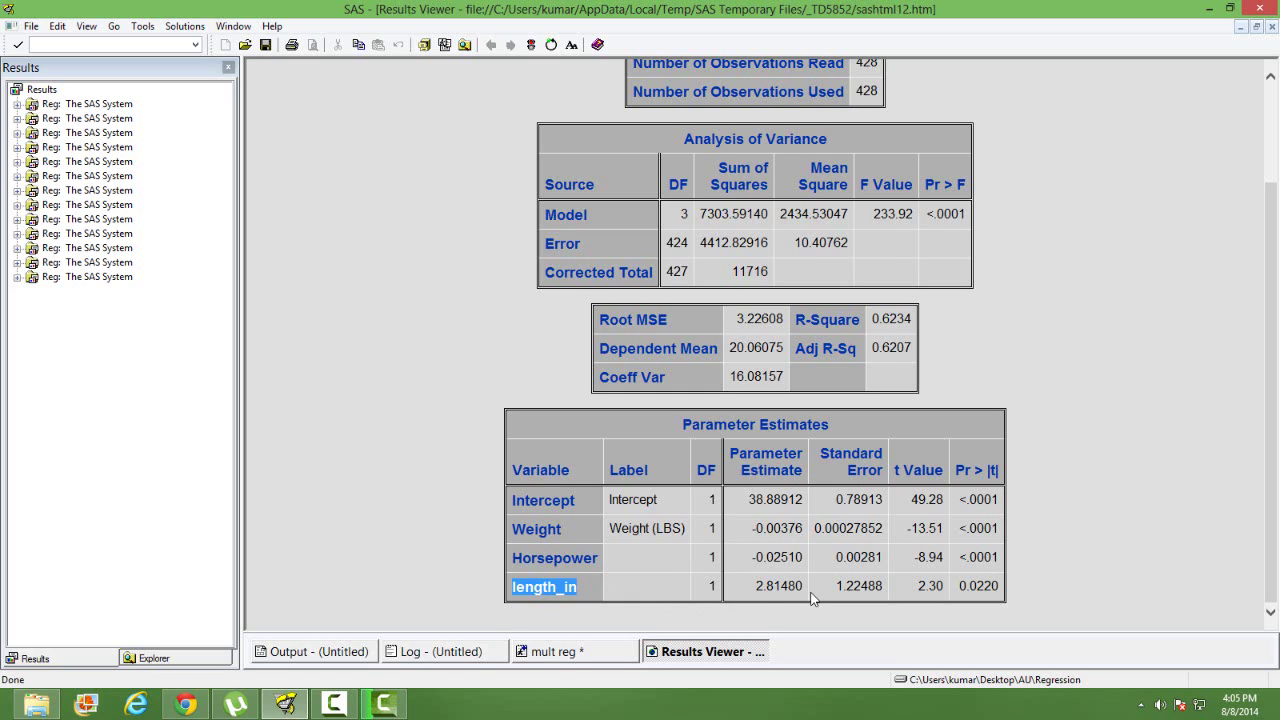
pyautogui.click(652, 596)
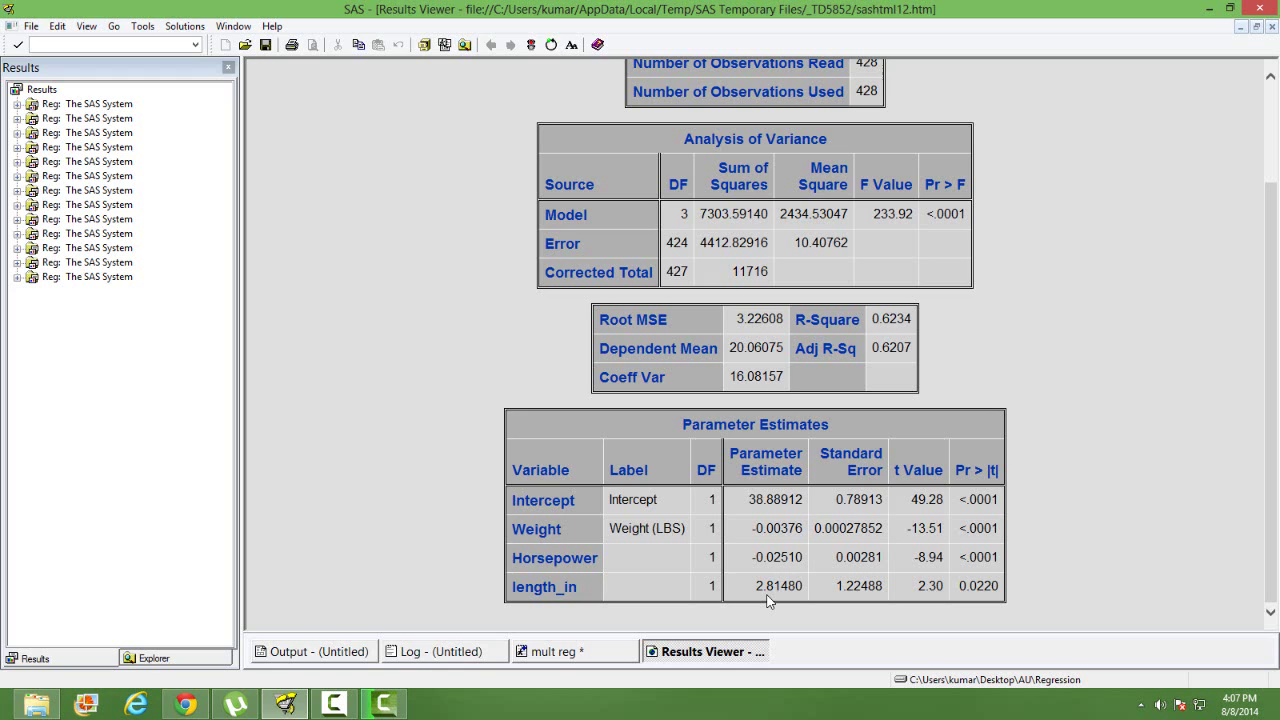
# Close the regression results report and highlight the Weight and horsepower predictors on the model line
pyautogui.rightClick(662, 653)
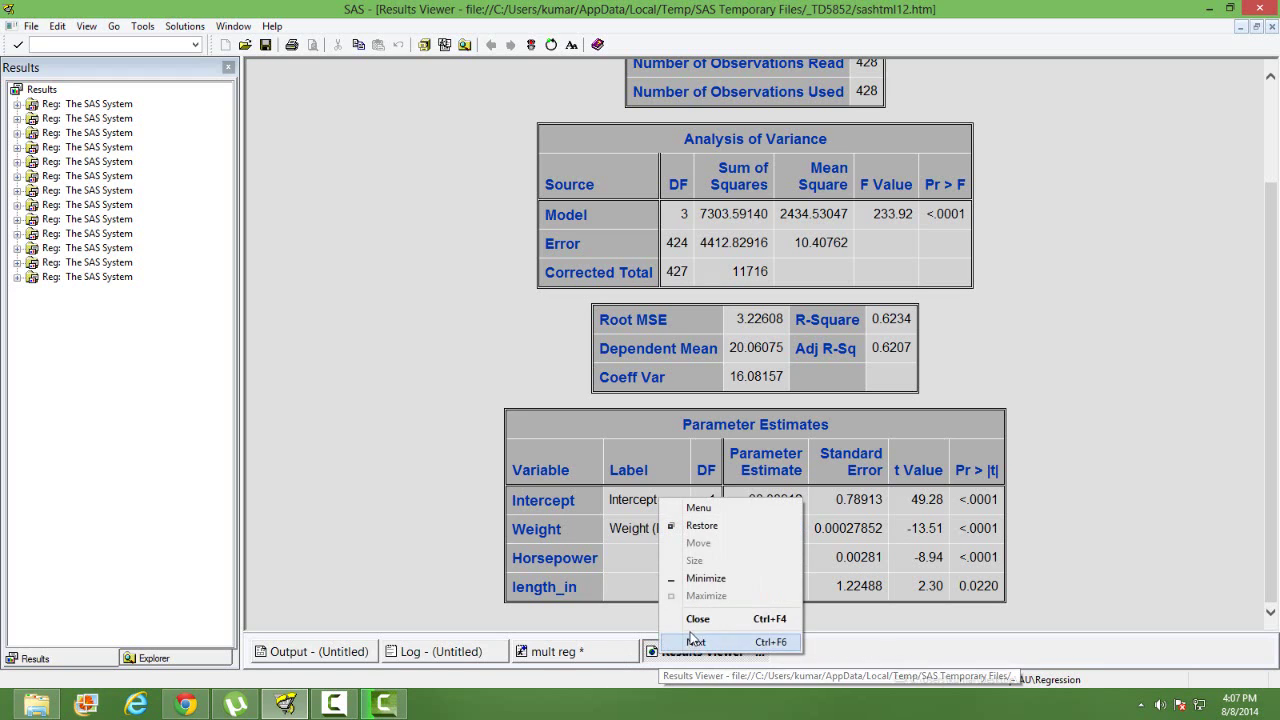
pyautogui.click(701, 620)
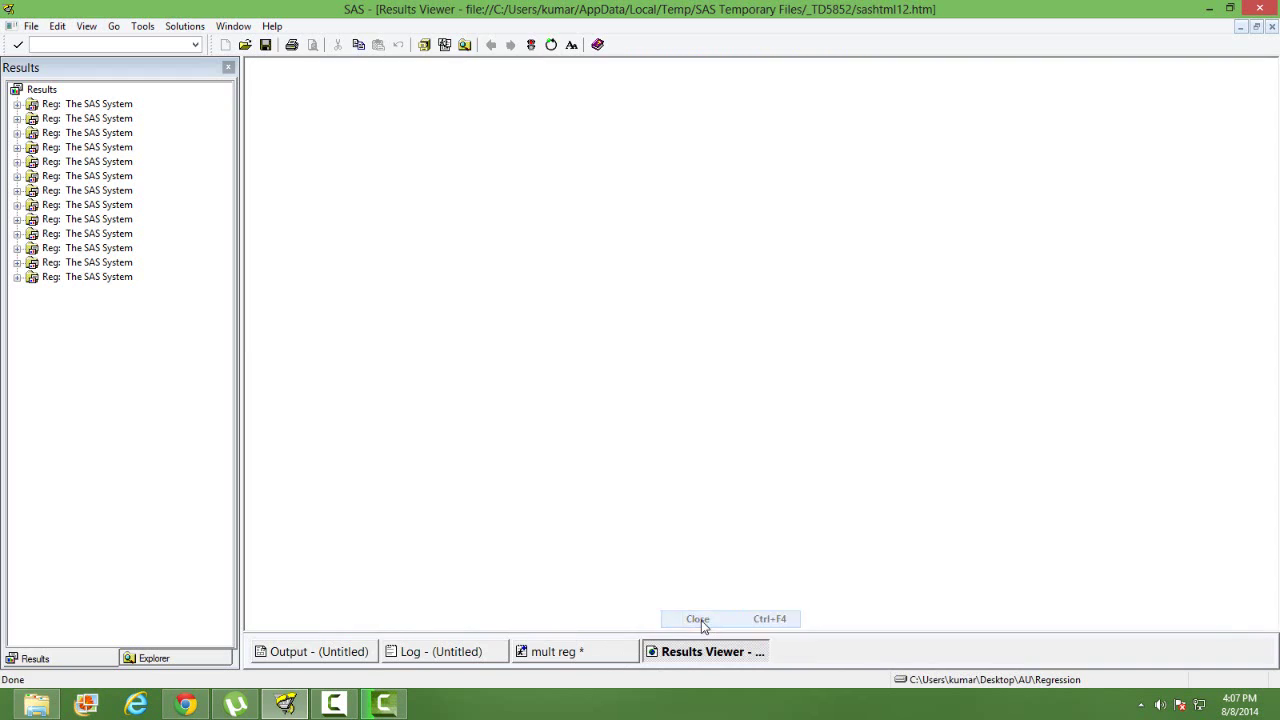
pyautogui.click(529, 414)
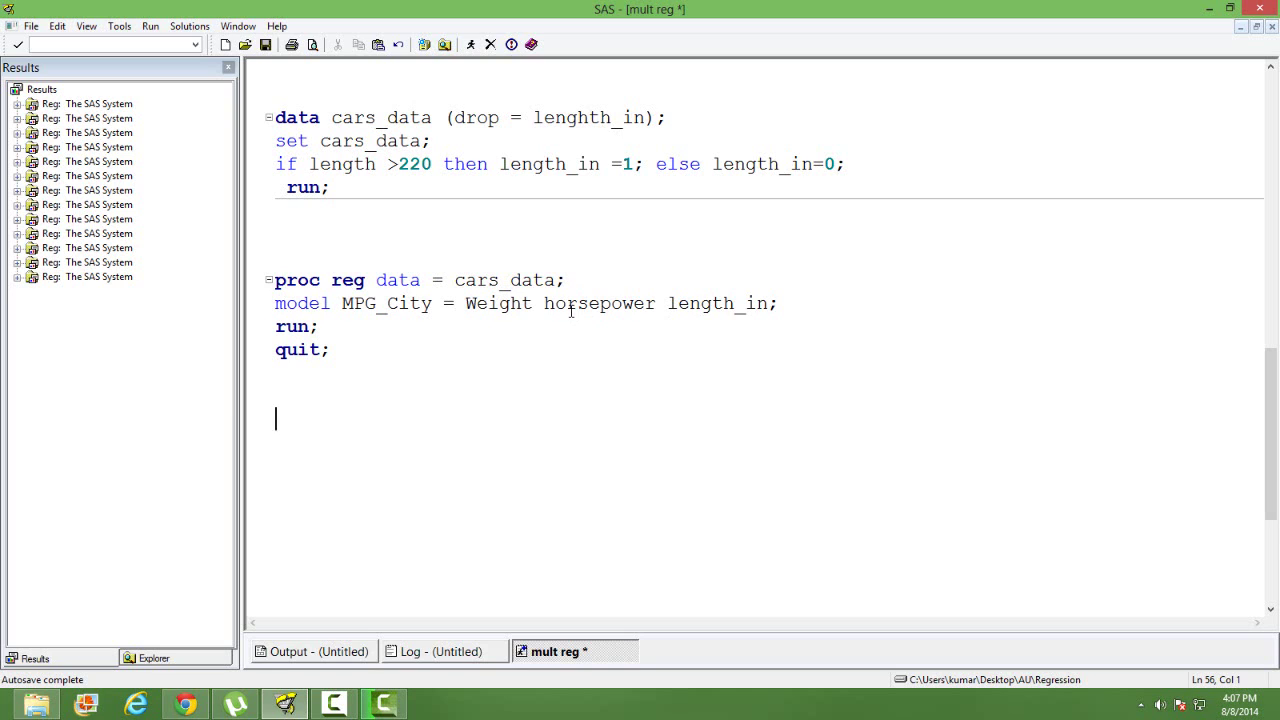
pyautogui.moveTo(465, 303); pyautogui.dragTo(657, 303)
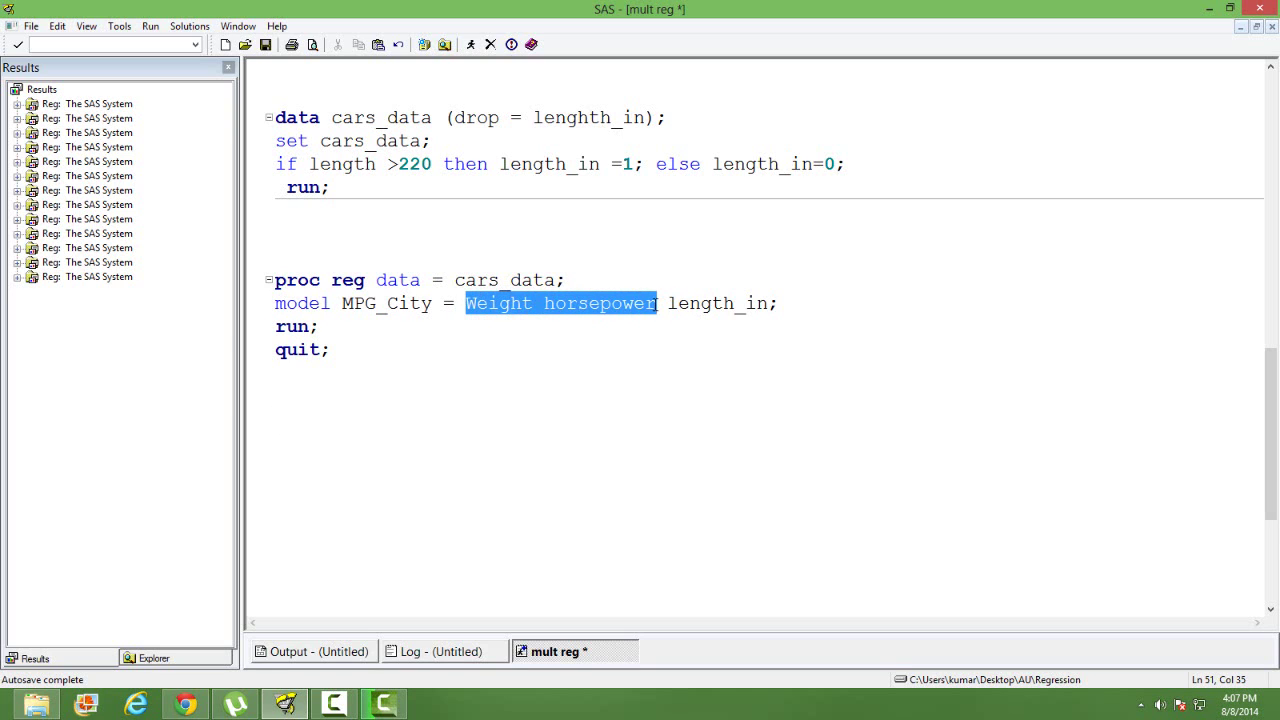
pyautogui.click(635, 408)
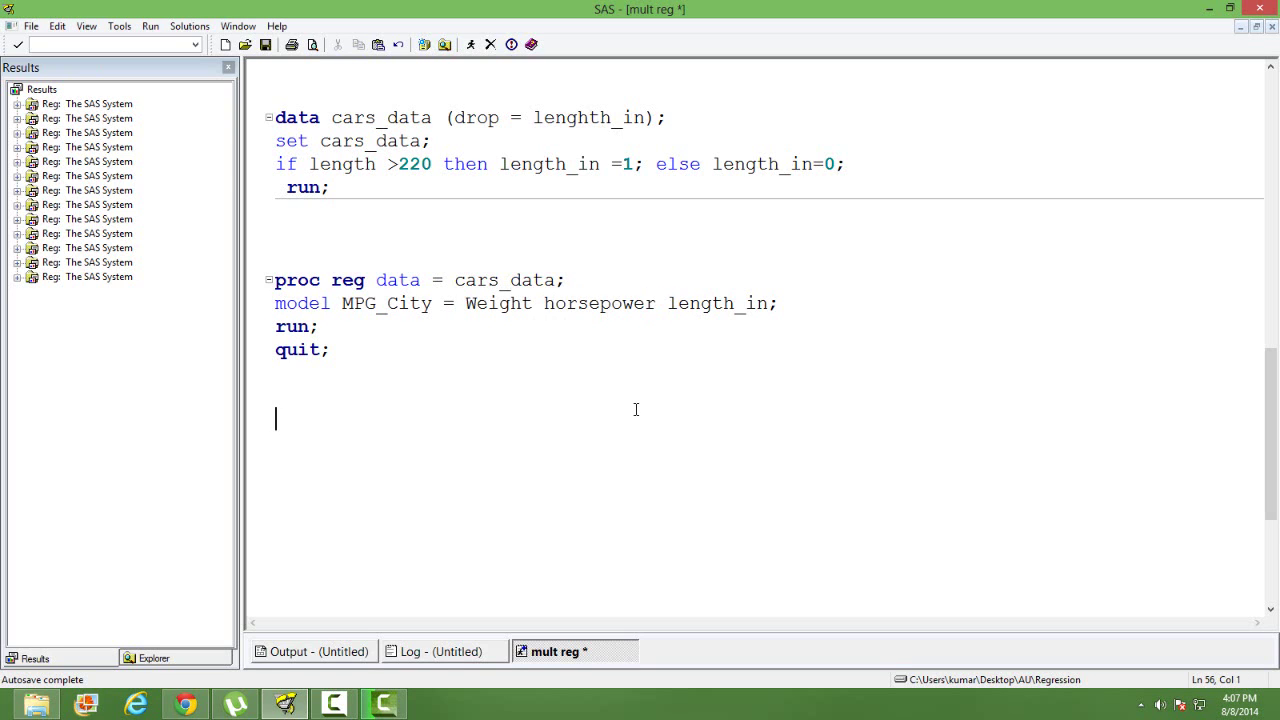